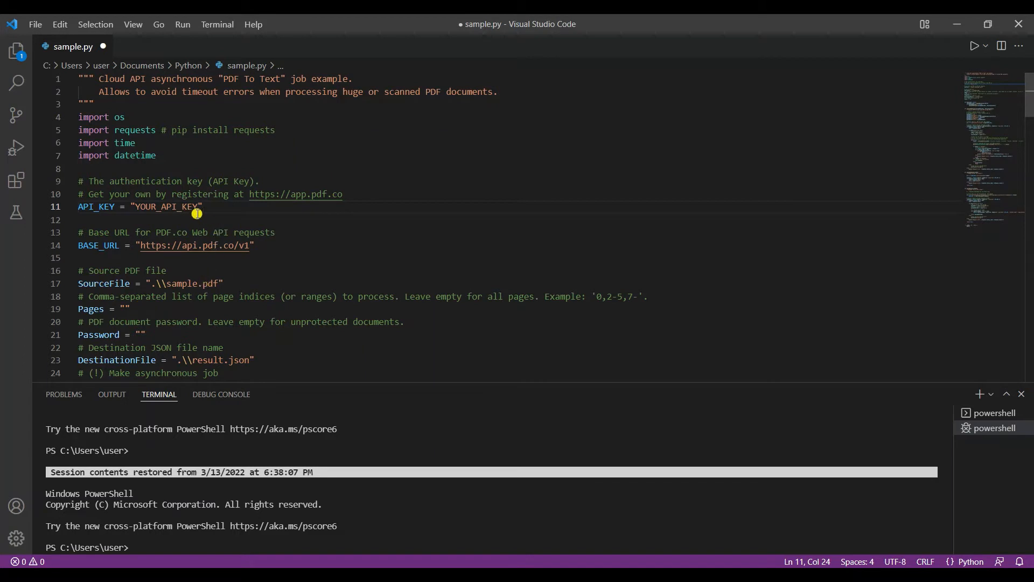
# Paste the real PDF.co API key over the YOUR_API_KEY placeholder on line 11
pyautogui.doubleClick(146, 205)
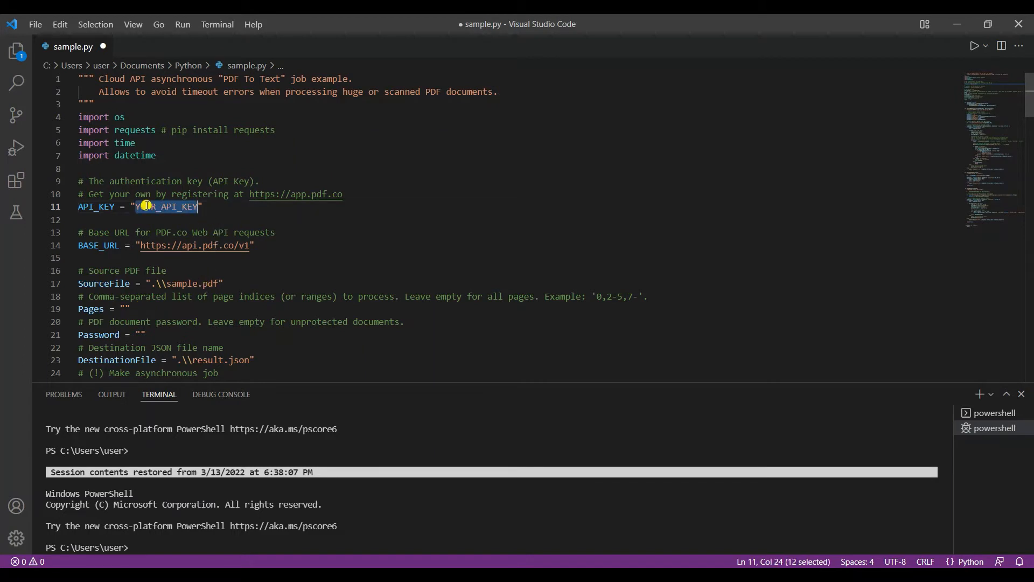
pyautogui.hotkey('ctrl', 'v')
pyautogui.scroll(-4, 145, 203)
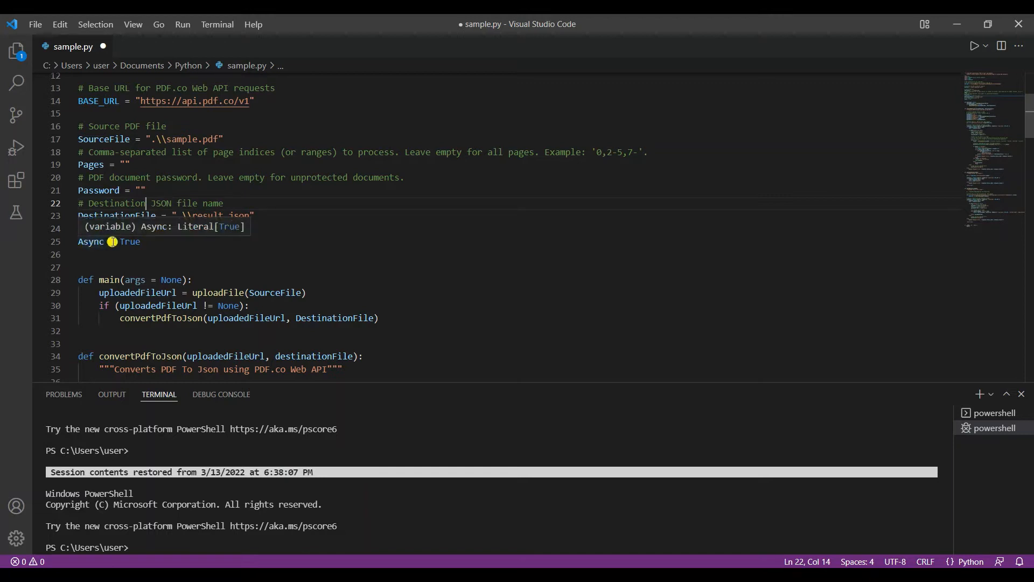
# Run sample.py without debugging so it converts sample.pdf and saves result.json
pyautogui.click(150, 242)
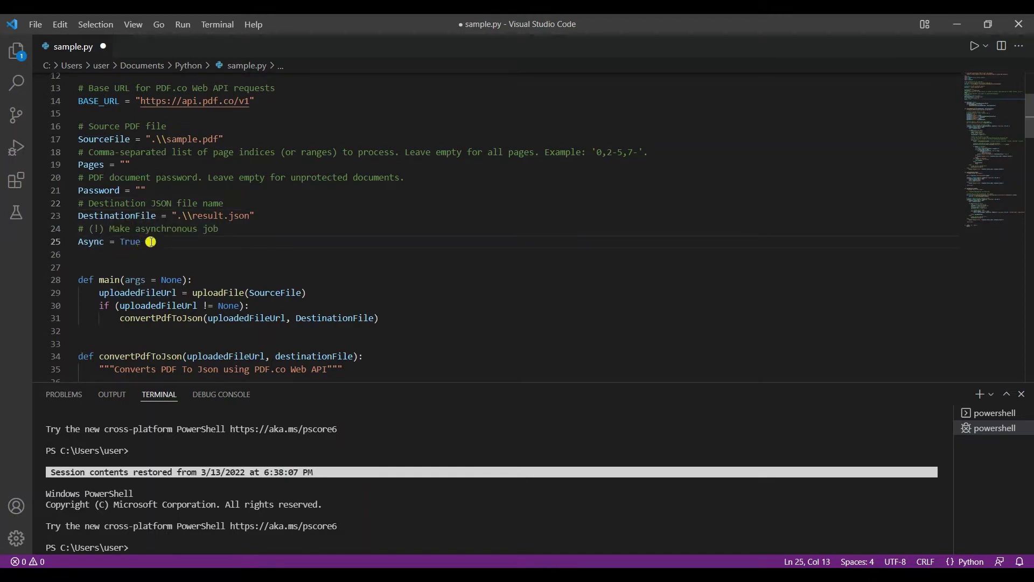
pyautogui.click(184, 30)
pyautogui.click(197, 67)
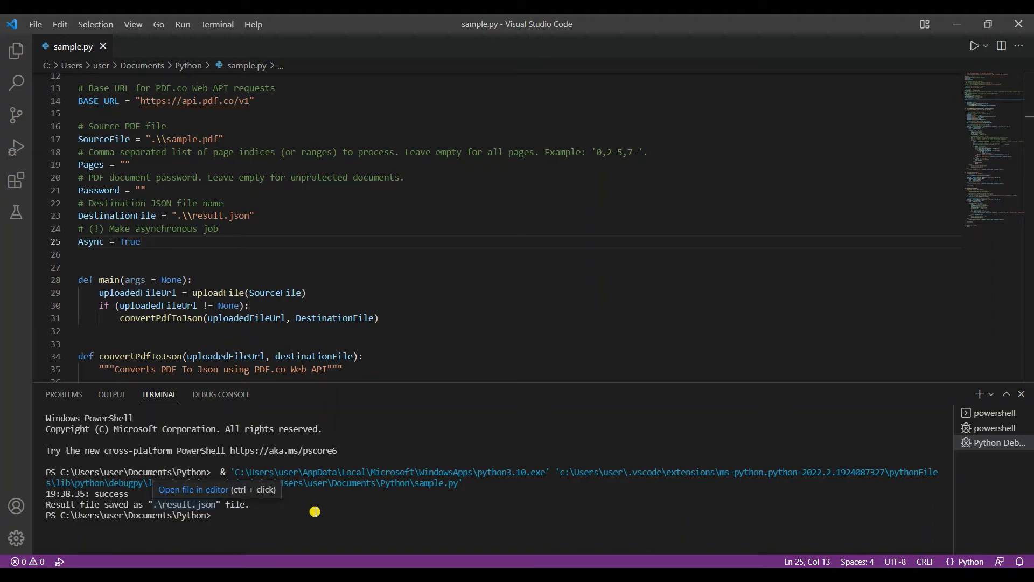
# Switch to the Python folder and open result.json to view the converted output
pyautogui.hotkey('alt', 'Tab')
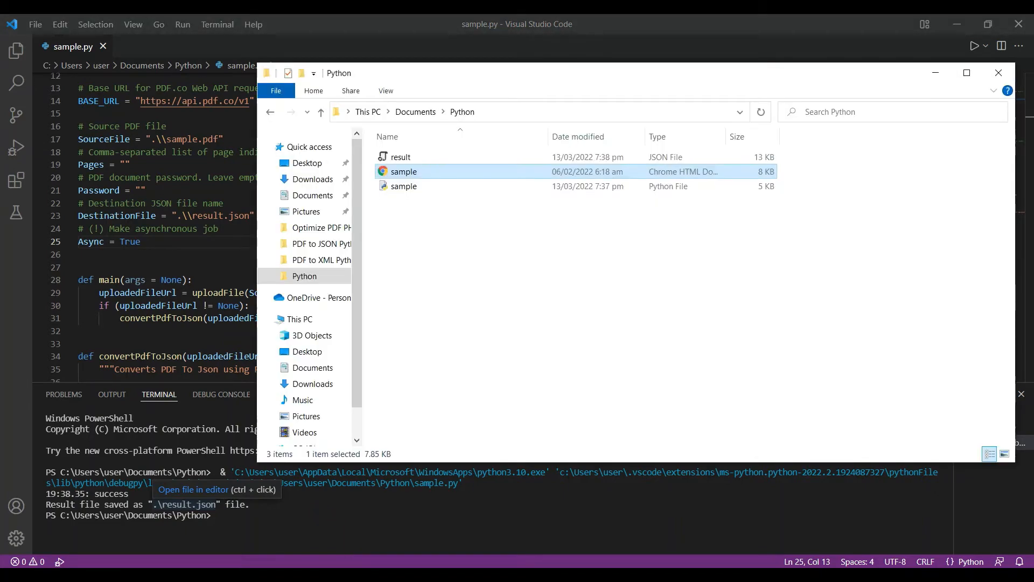
pyautogui.click(396, 157)
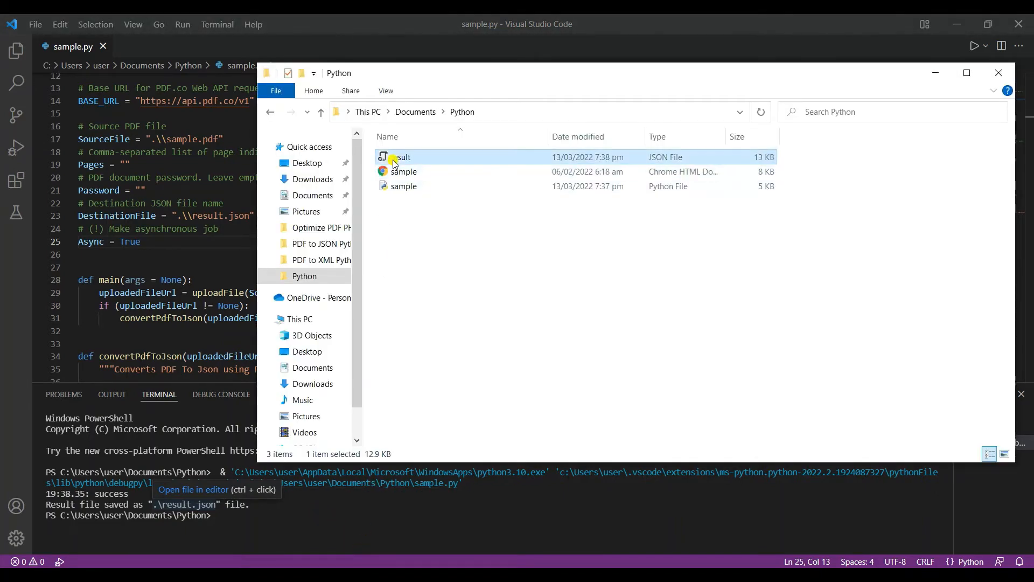
pyautogui.doubleClick(396, 158)
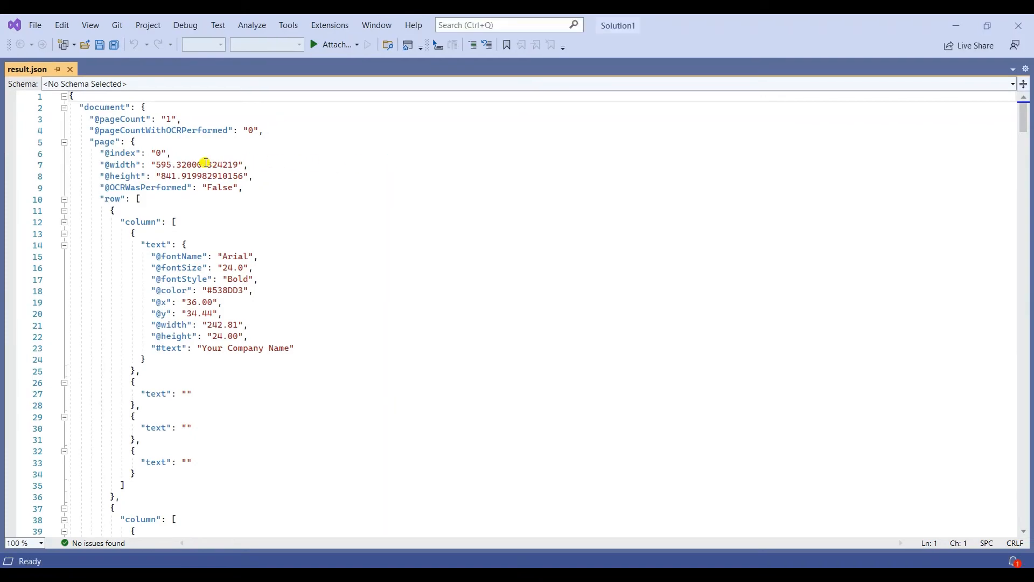
pyautogui.scroll(-9, 204, 164)
pyautogui.scroll(-9, 204, 165)
pyautogui.scroll(-9, 205, 164)
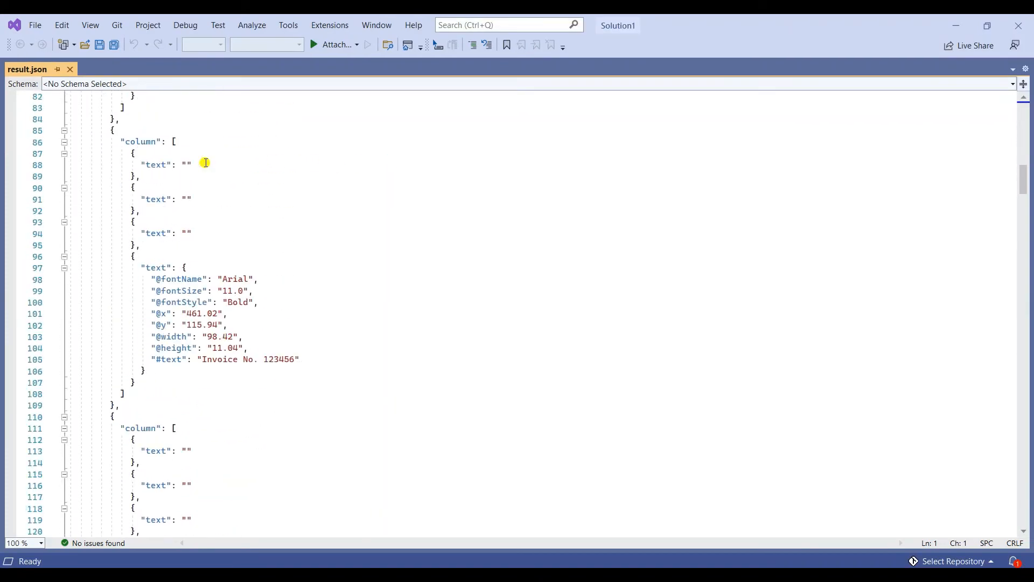
pyautogui.scroll(-12, 204, 165)
pyautogui.scroll(-10, 204, 164)
pyautogui.scroll(-12, 204, 164)
pyautogui.scroll(-10, 204, 164)
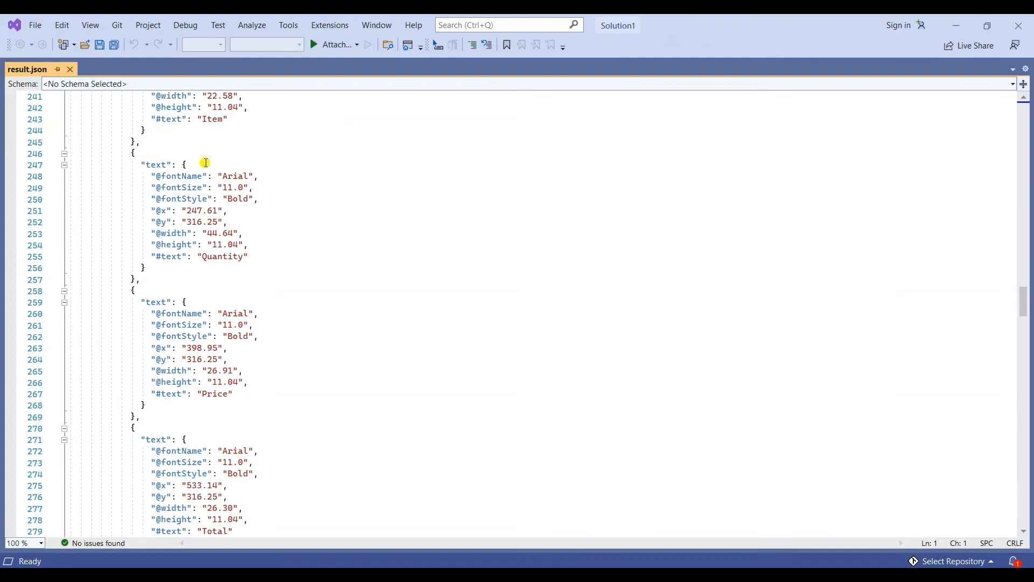
pyautogui.scroll(-10, 205, 165)
pyautogui.scroll(-10, 204, 163)
pyautogui.scroll(-10, 204, 165)
pyautogui.scroll(-10, 205, 165)
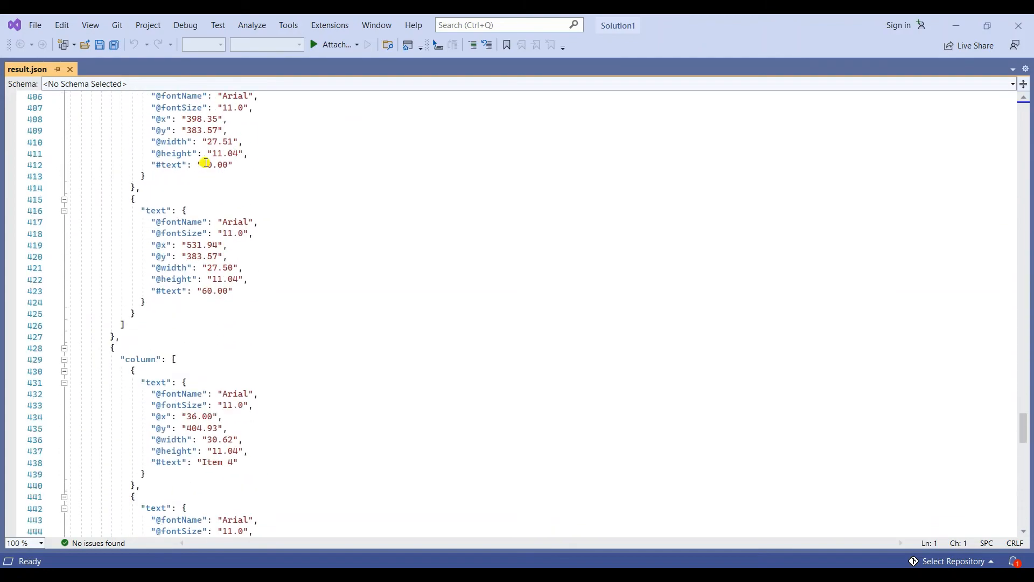
pyautogui.scroll(-10, 205, 165)
pyautogui.scroll(-10, 204, 164)
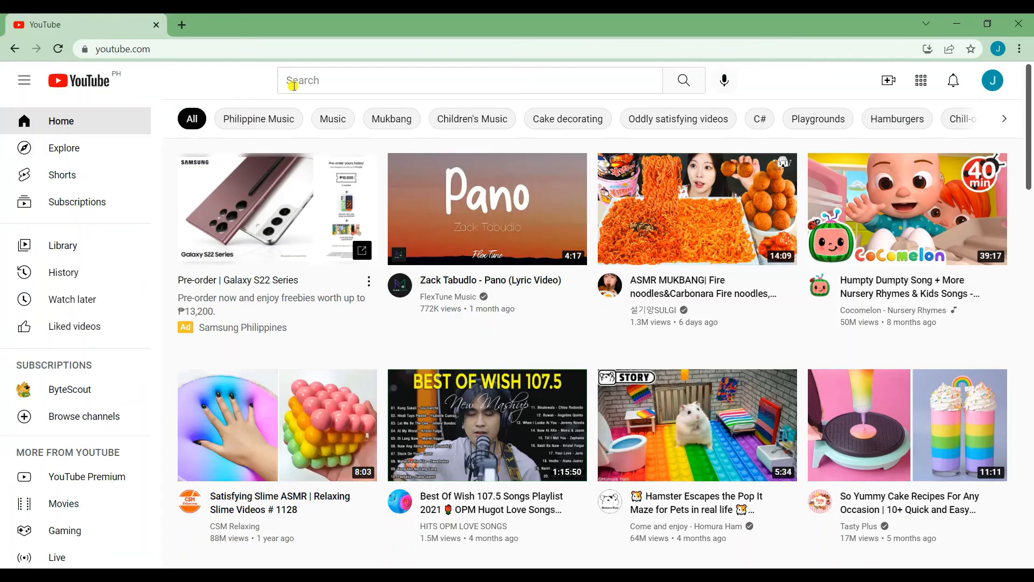
# Search YouTube for pdf.co and open the PDF.co channel page
pyautogui.click(292, 83)
pyautogui.write('pdf.co')
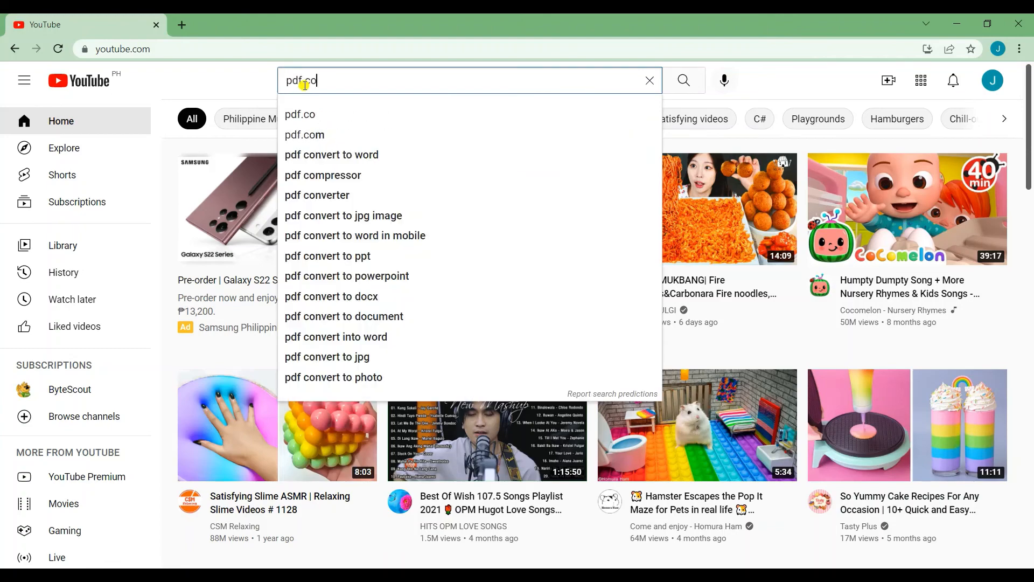
pyautogui.press('Return')
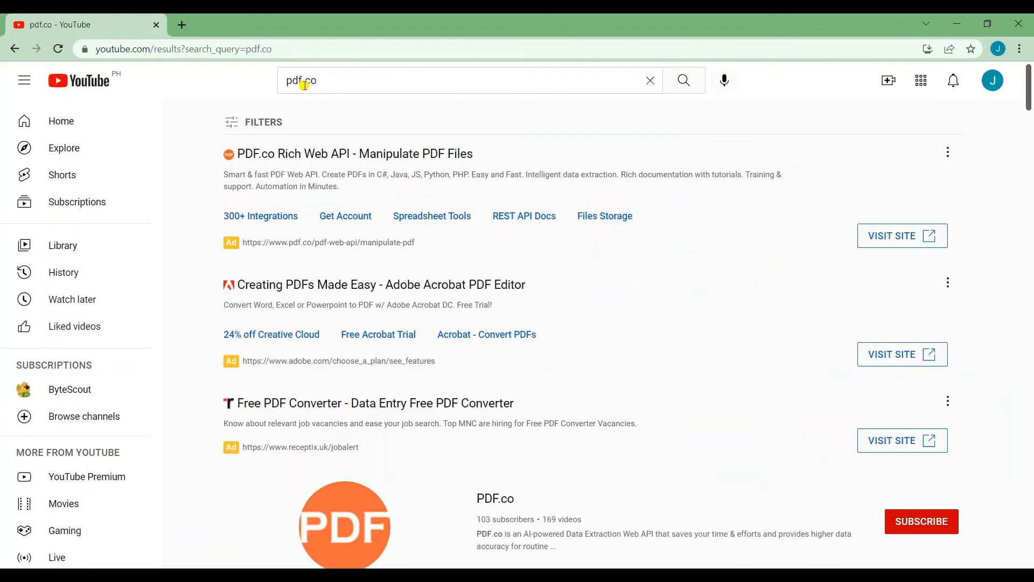
pyautogui.click(351, 513)
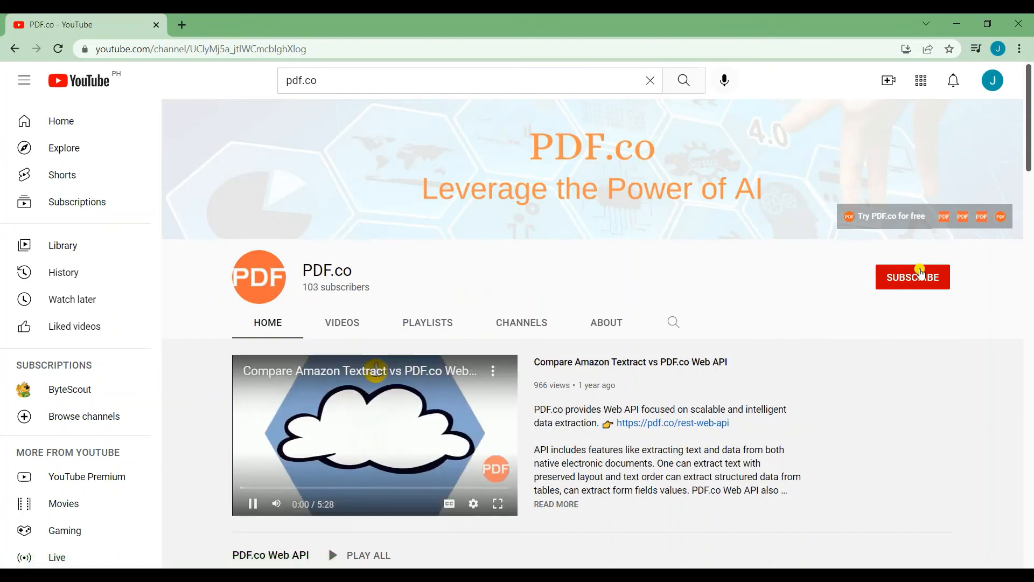
# Subscribe to the PDF.co channel and set notifications to All
pyautogui.click(912, 277)
pyautogui.click(940, 277)
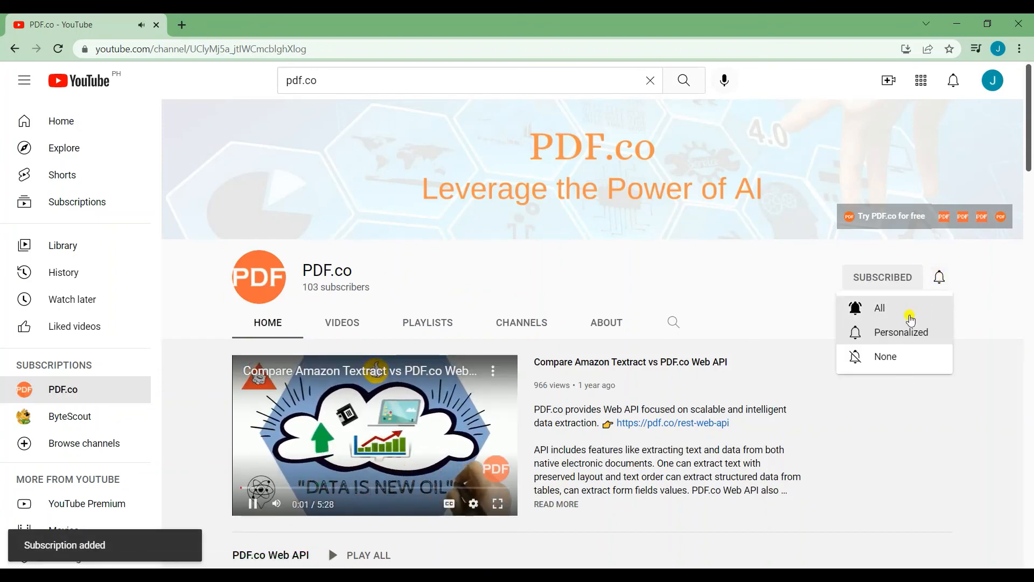